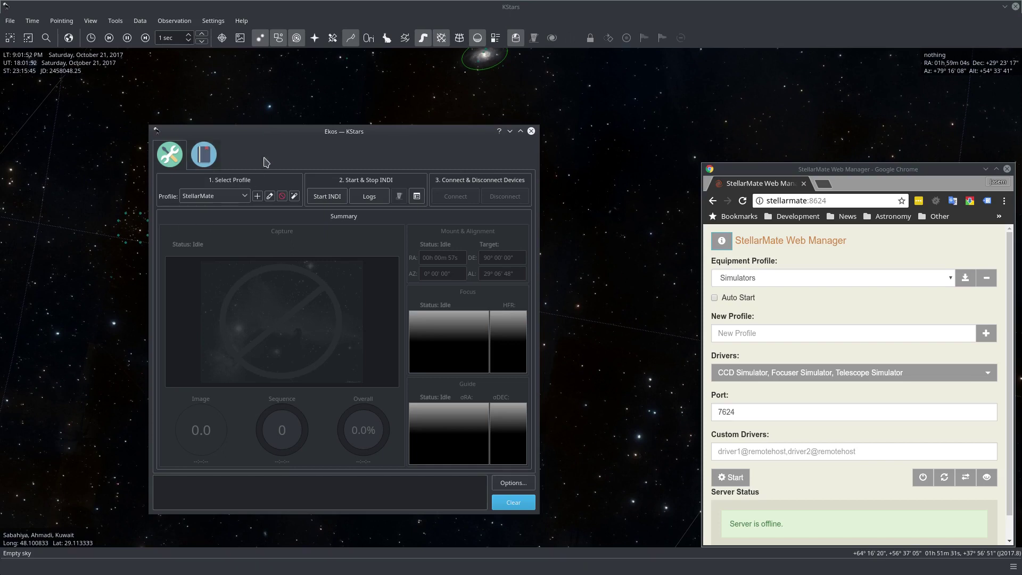
# Open the StellarMate profile in the Profile Editor to review its RoboFocus and GPSD devices
pyautogui.click(269, 197)
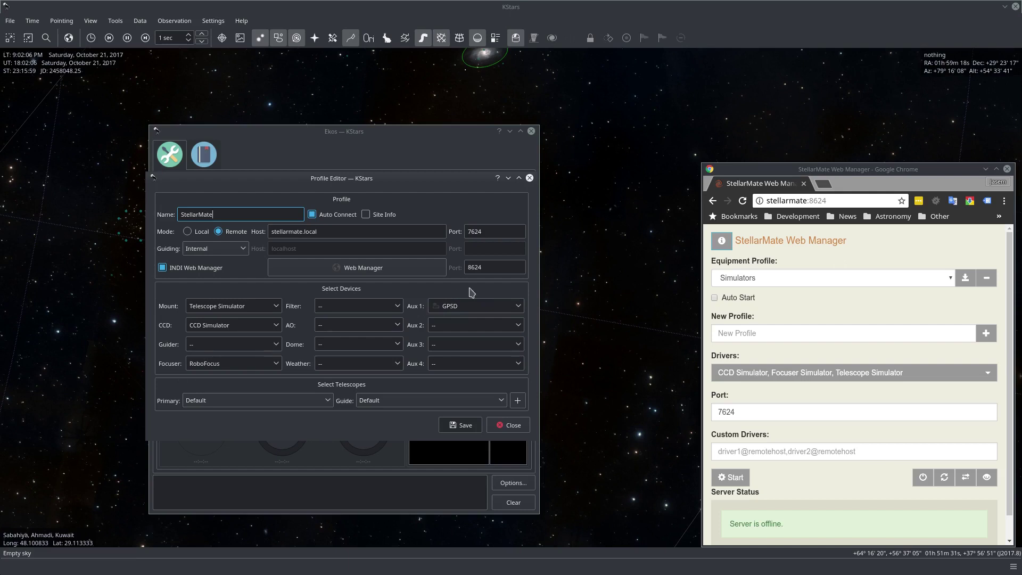
# Save the StellarMate profile and start INDI
pyautogui.click(462, 429)
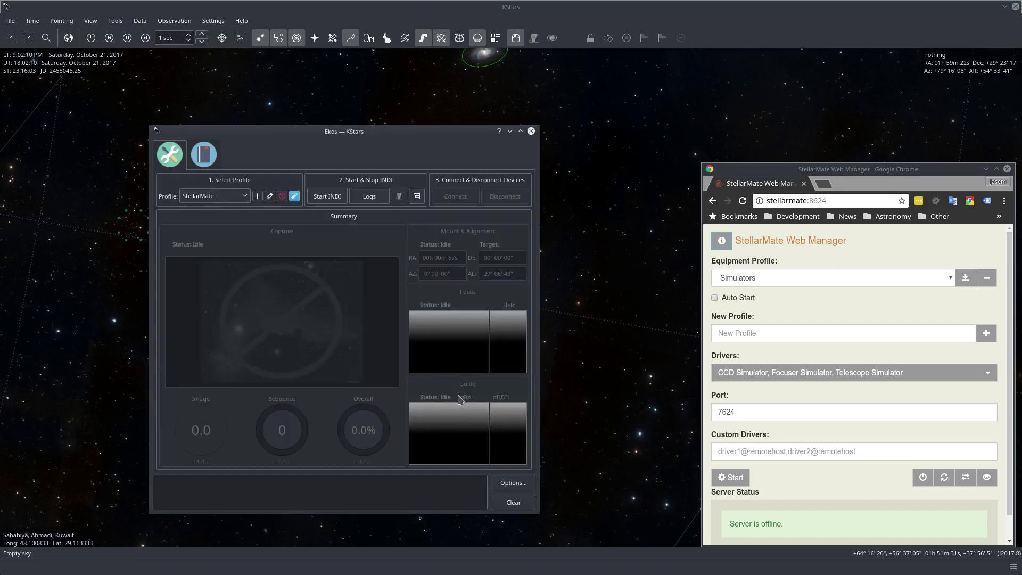
pyautogui.click(326, 197)
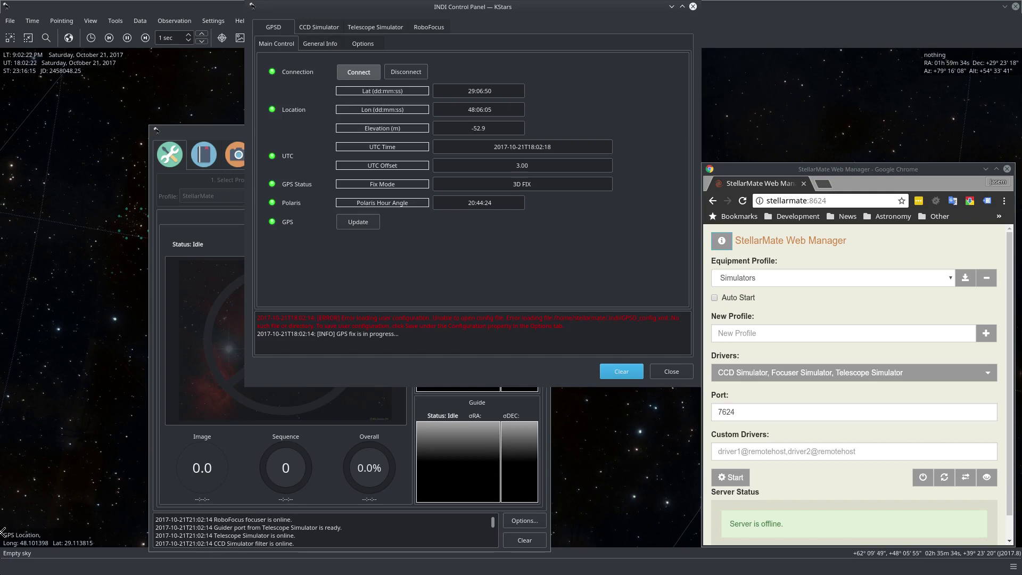
# On the RoboFocus tab, check the log for the failing /dev/ttyACM0 port, then view its Connection settings
pyautogui.click(426, 30)
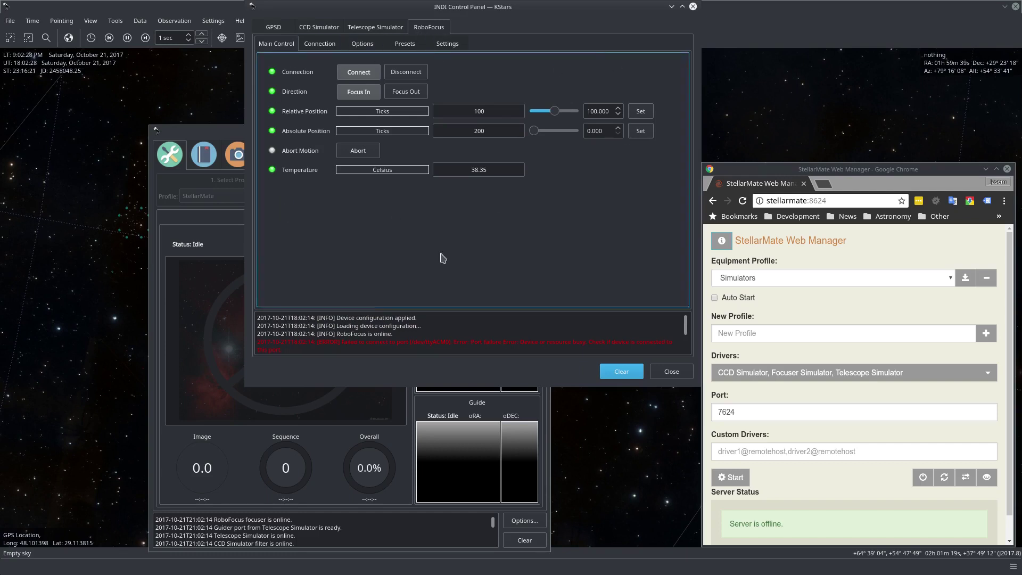
pyautogui.scroll(-2, 445, 333)
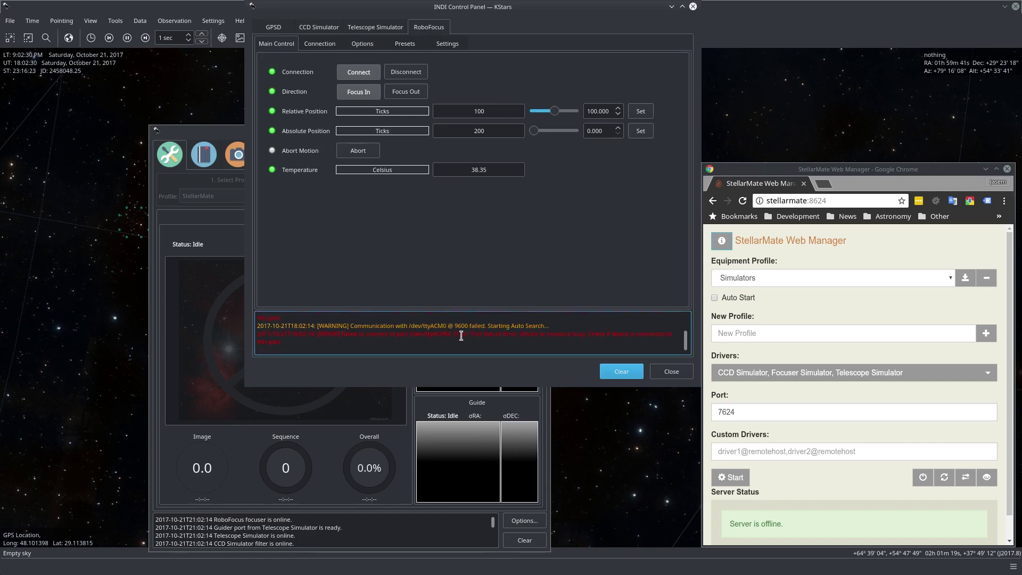
pyautogui.moveTo(447, 325); pyautogui.dragTo(408, 326)
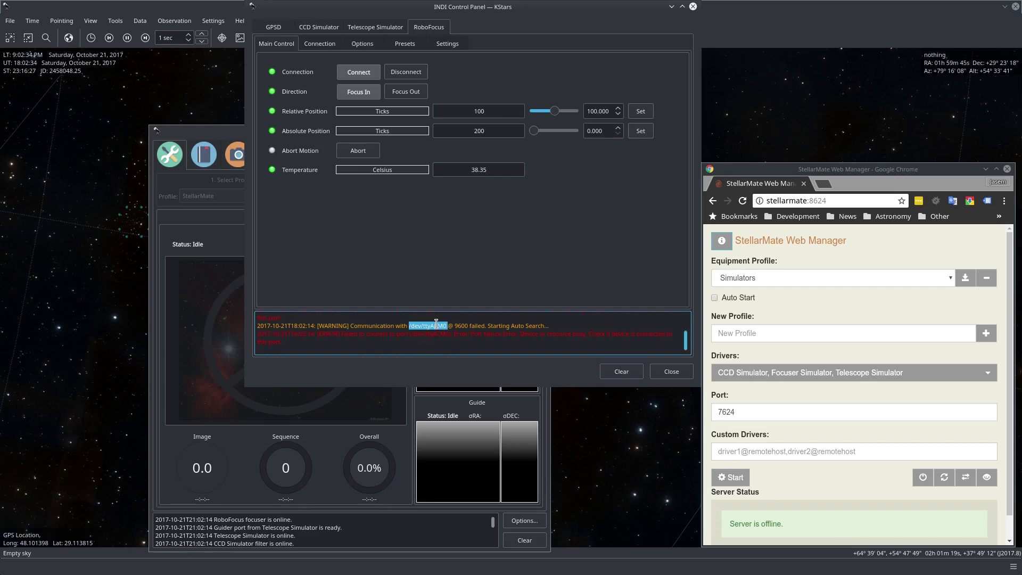
pyautogui.click(436, 326)
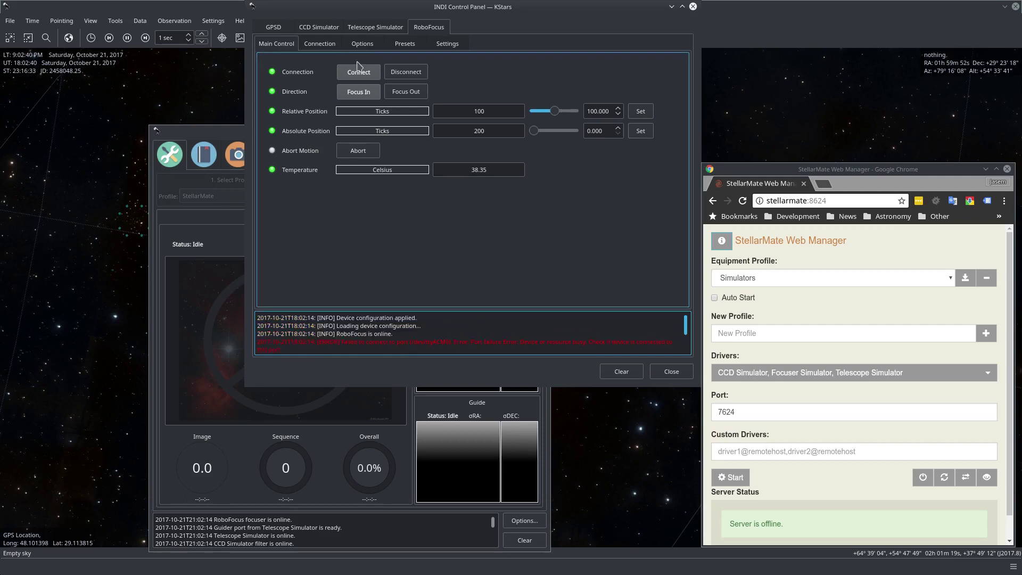
pyautogui.click(317, 44)
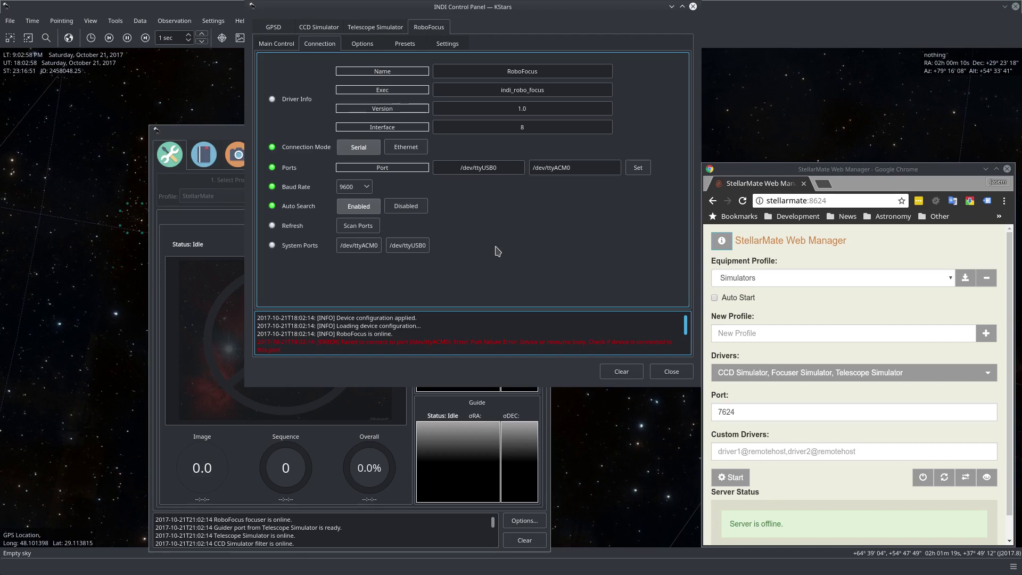
# Replace 'ttyACM0' in RoboFocus's port field so it reads /dev/focuser
pyautogui.click(549, 167)
pyautogui.moveTo(548, 167); pyautogui.dragTo(586, 165)
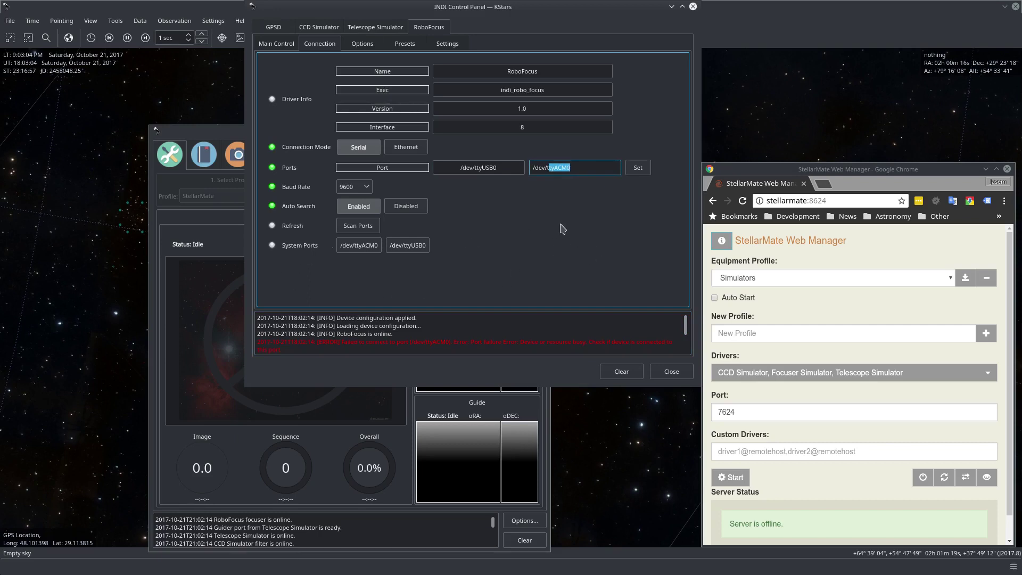
pyautogui.press('BackSpace')
pyautogui.press('BackSpace')
pyautogui.write('focuser')
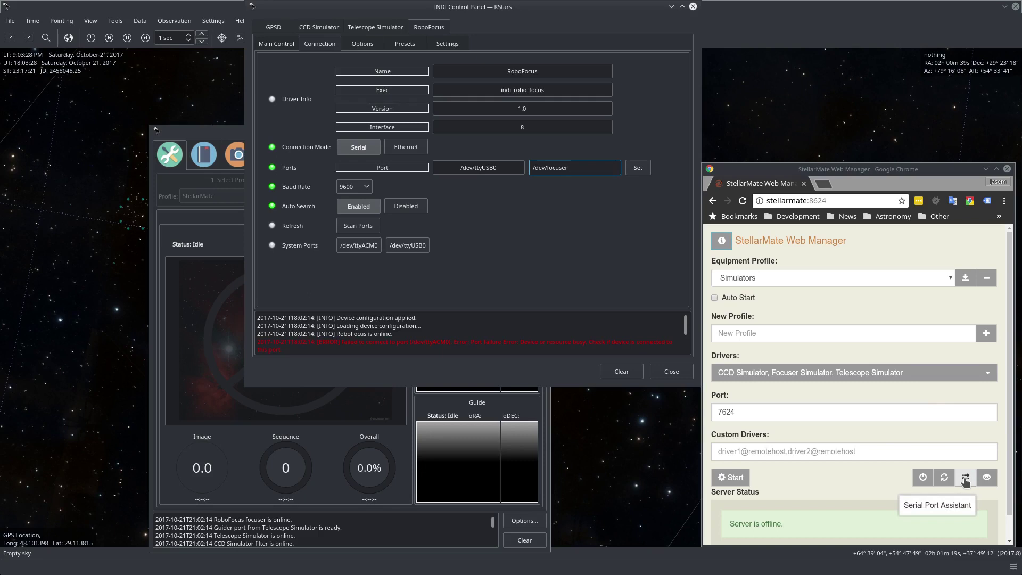
# Begin a Focuser mapping in the Serial Port Assistant and disconnect RoboFocus in Ekos
pyautogui.click(965, 478)
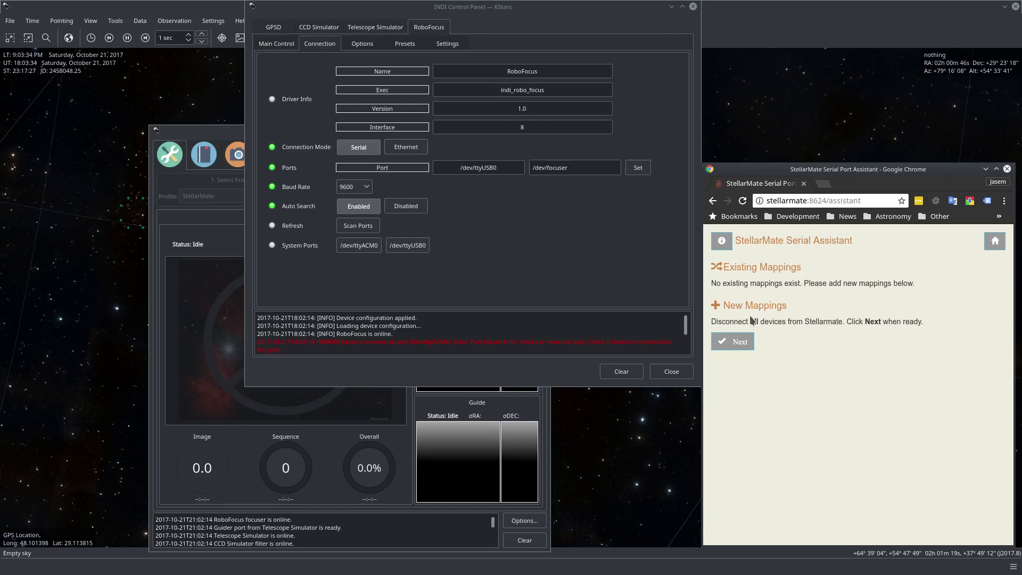
pyautogui.click(737, 346)
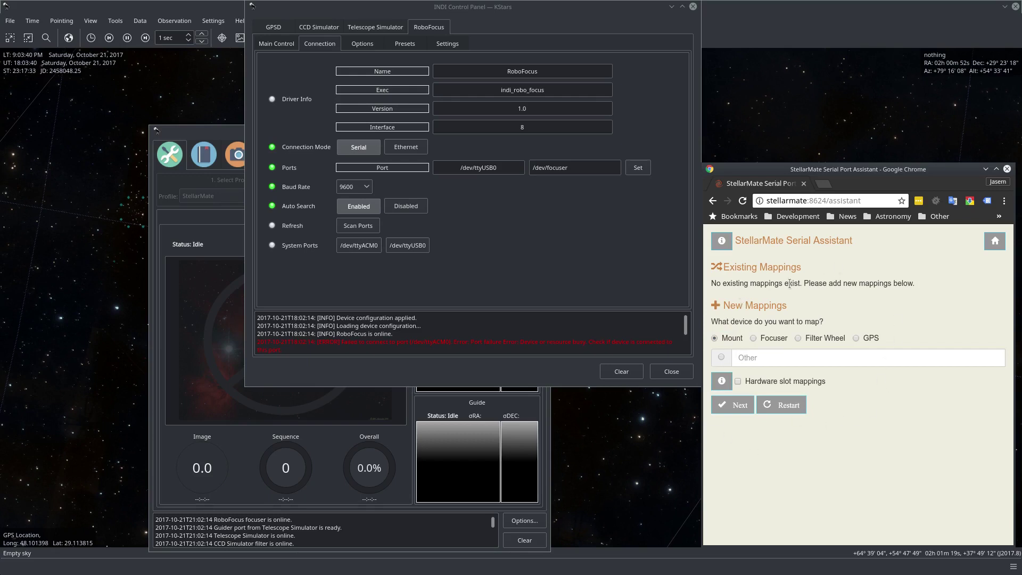
pyautogui.click(753, 339)
pyautogui.click(273, 44)
pyautogui.click(406, 72)
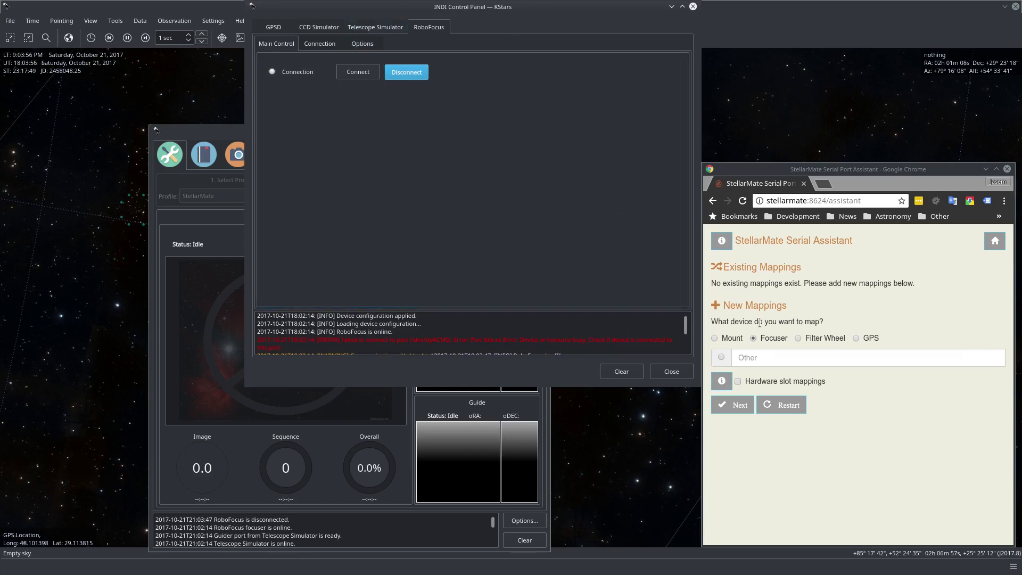
# Scan to map the focuser adapter to /dev/focuser, then select GPS and scan for /dev/gps
pyautogui.click(733, 407)
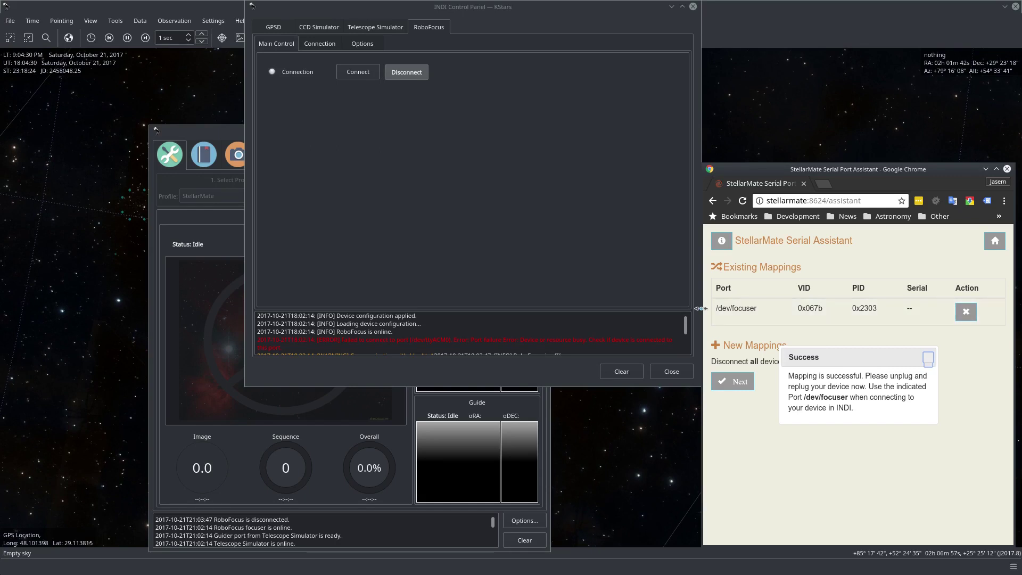
pyautogui.click(929, 360)
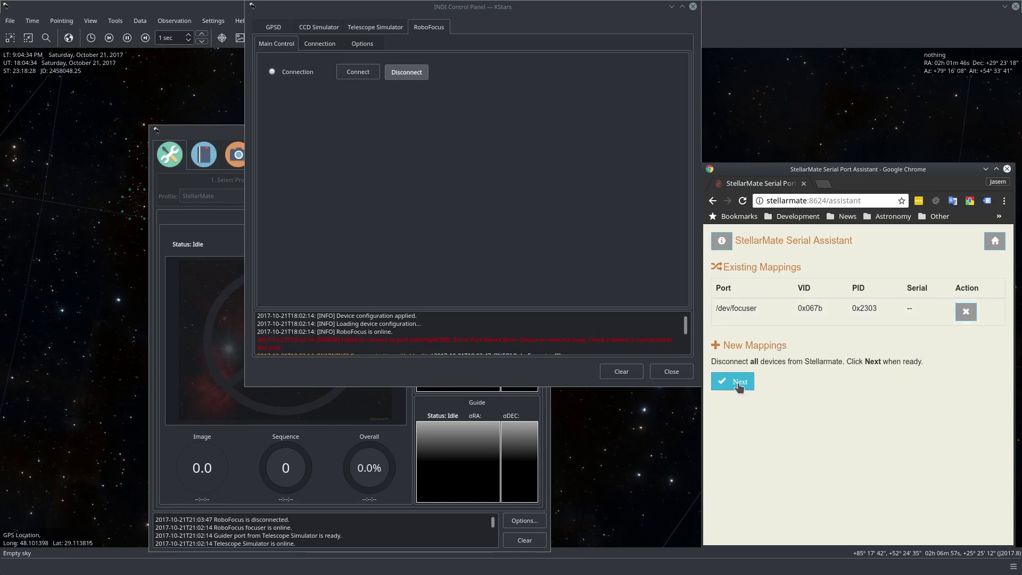
pyautogui.click(739, 383)
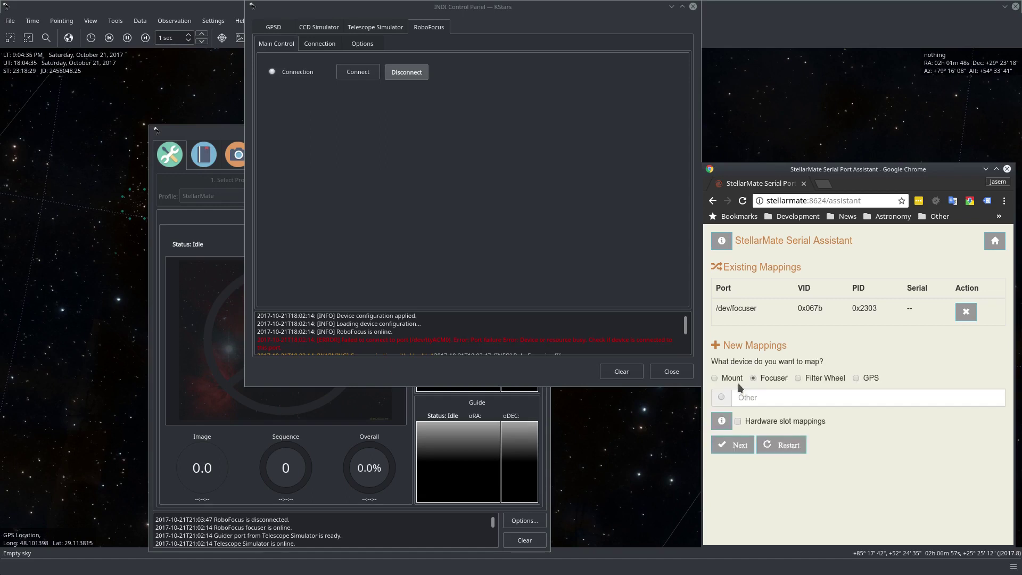
pyautogui.click(856, 378)
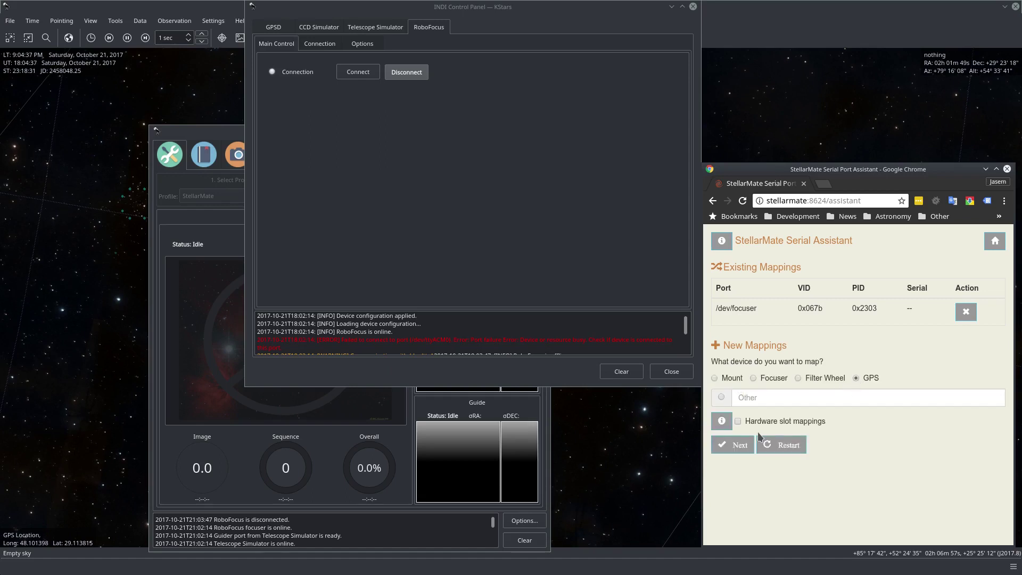
pyautogui.click(733, 445)
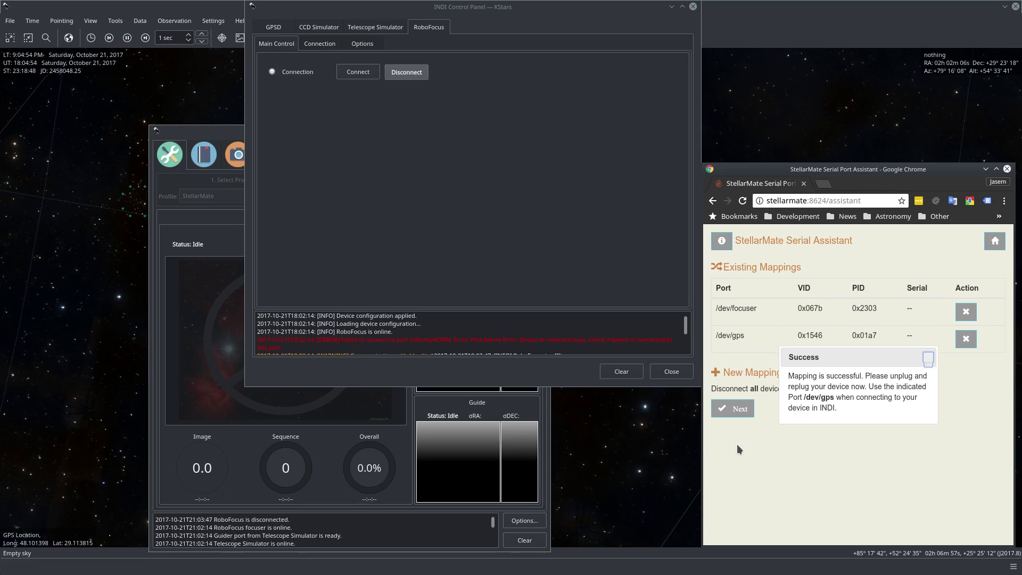
# Apply /dev/focuser as RoboFocus's port in its Connection settings
pyautogui.click(928, 359)
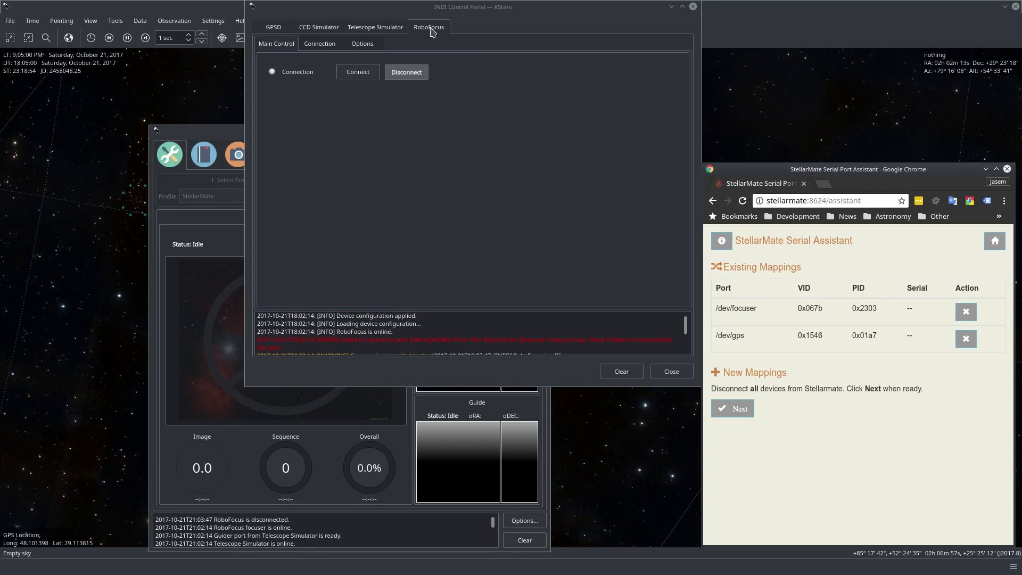
pyautogui.click(322, 45)
pyautogui.click(572, 167)
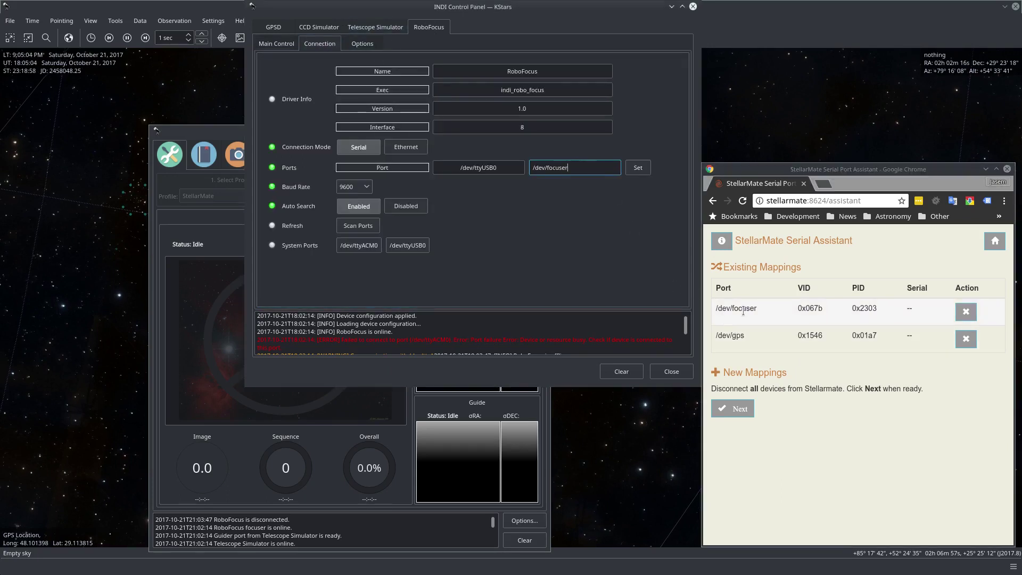
pyautogui.click(638, 168)
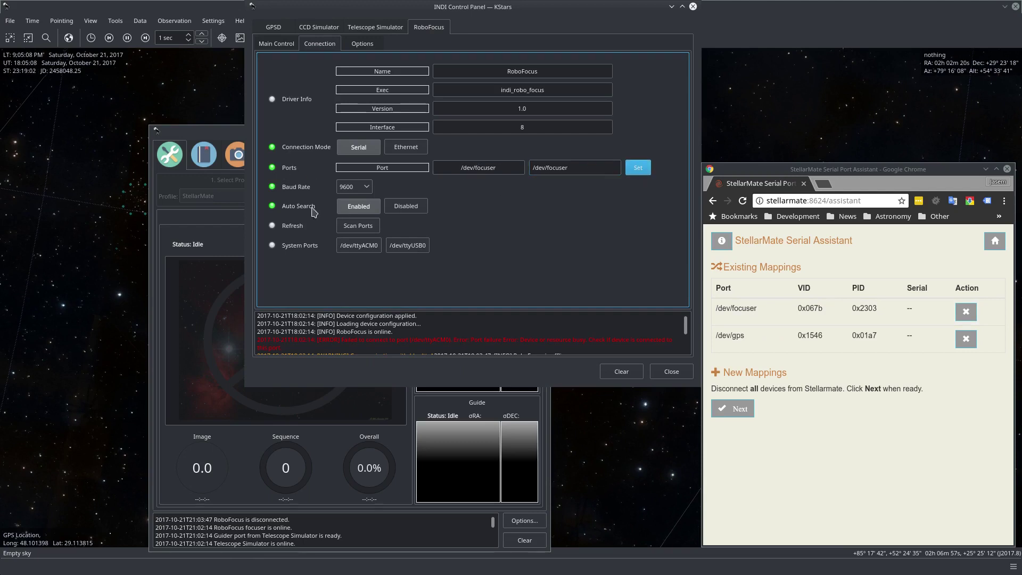
# Disable RoboFocus auto search and save its device configuration
pyautogui.click(412, 212)
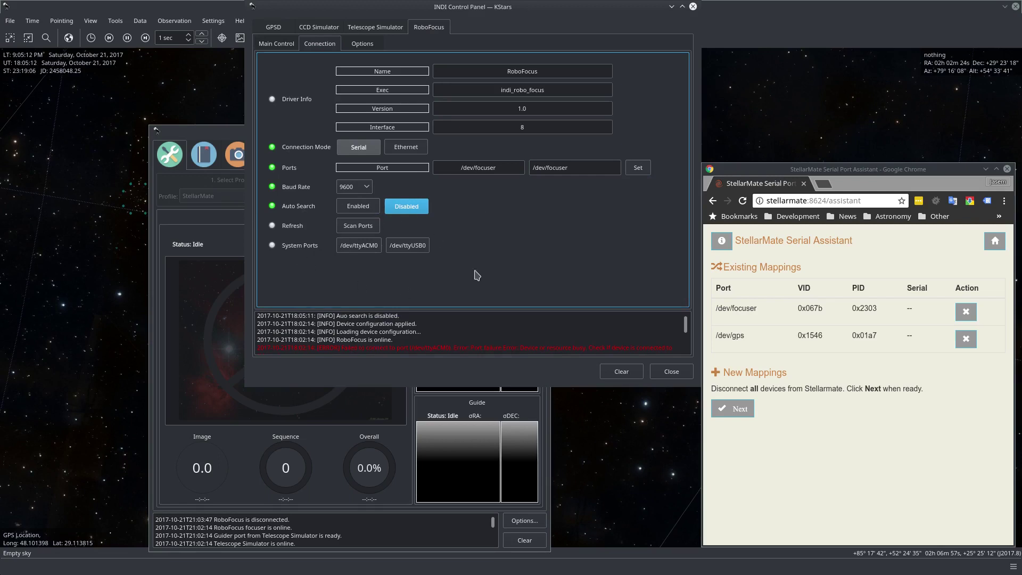
pyautogui.click(362, 45)
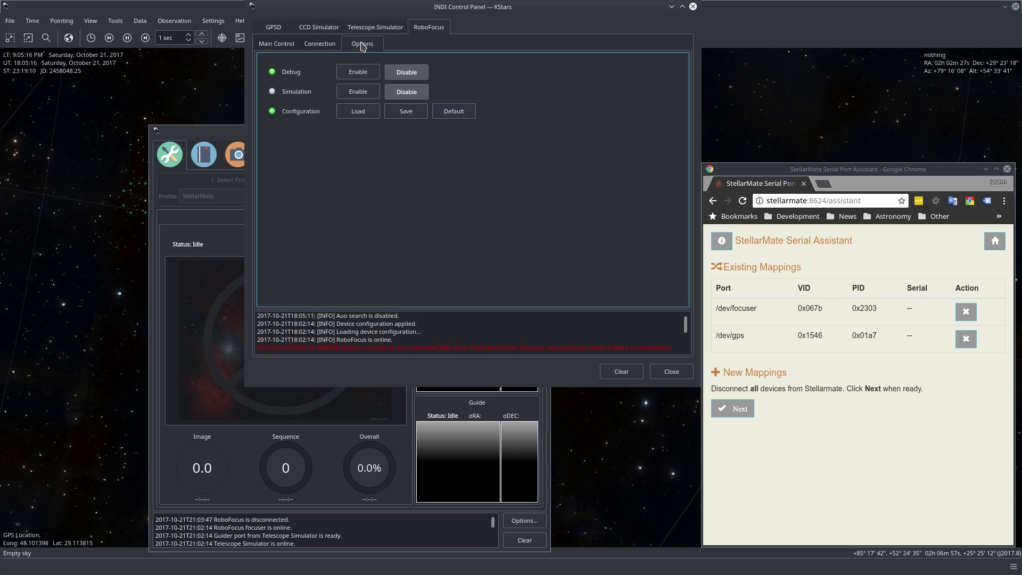
pyautogui.click(408, 114)
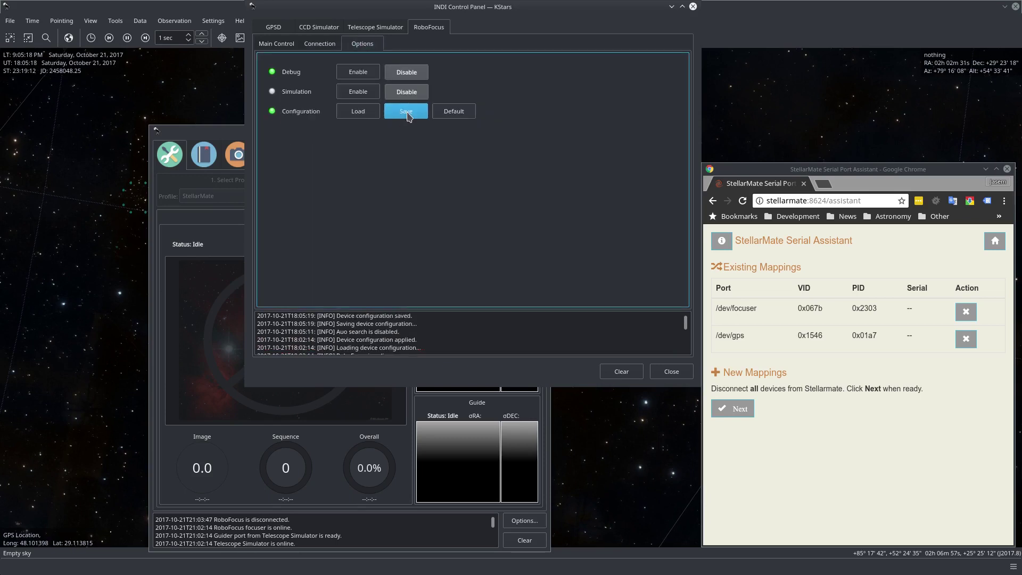
# Stop INDI, clear the log, restart INDI, and confirm RoboFocus connects via /dev/focuser
pyautogui.click(693, 6)
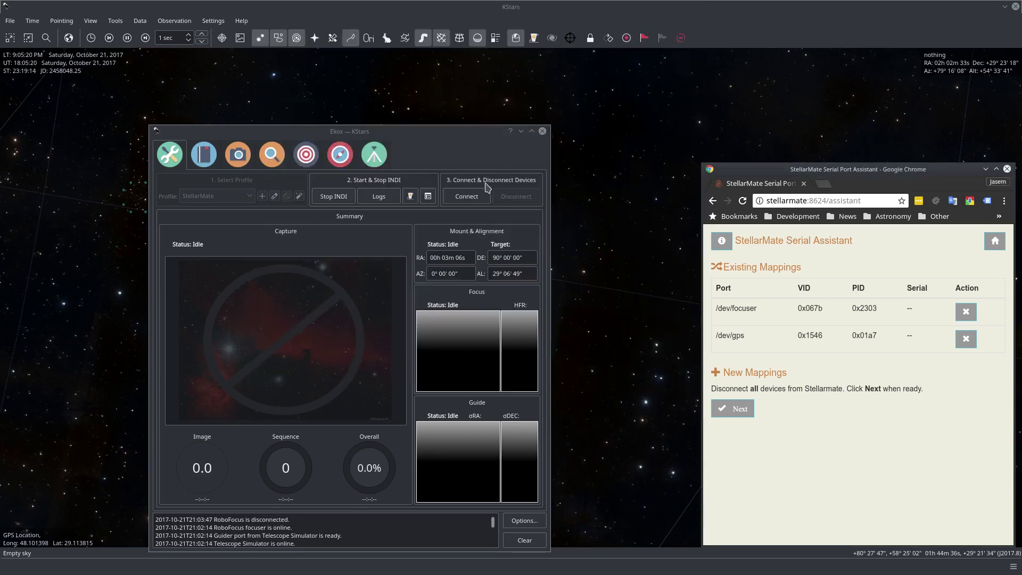
pyautogui.click(338, 199)
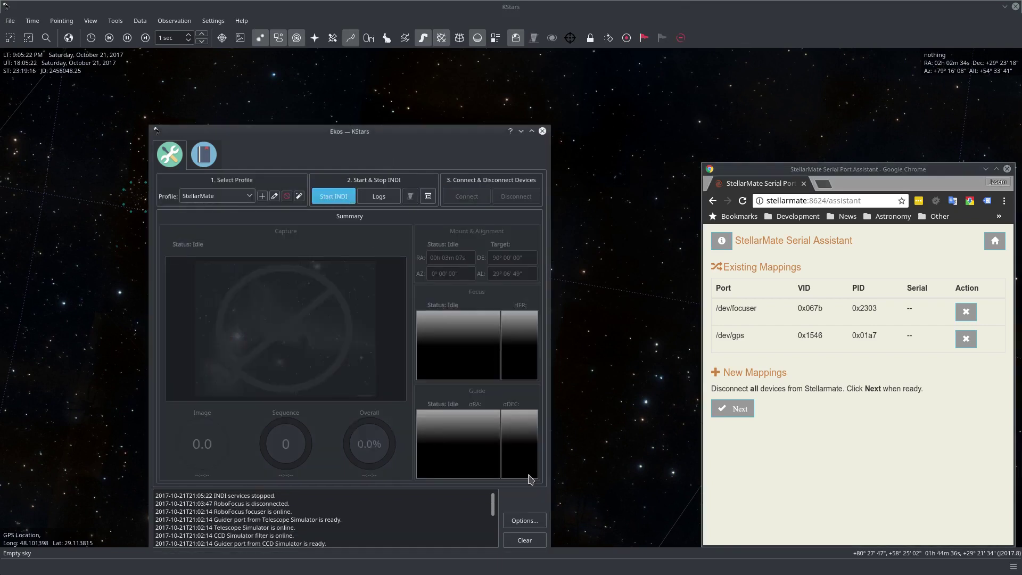
pyautogui.click(525, 540)
pyautogui.moveTo(325, 132); pyautogui.dragTo(333, 110)
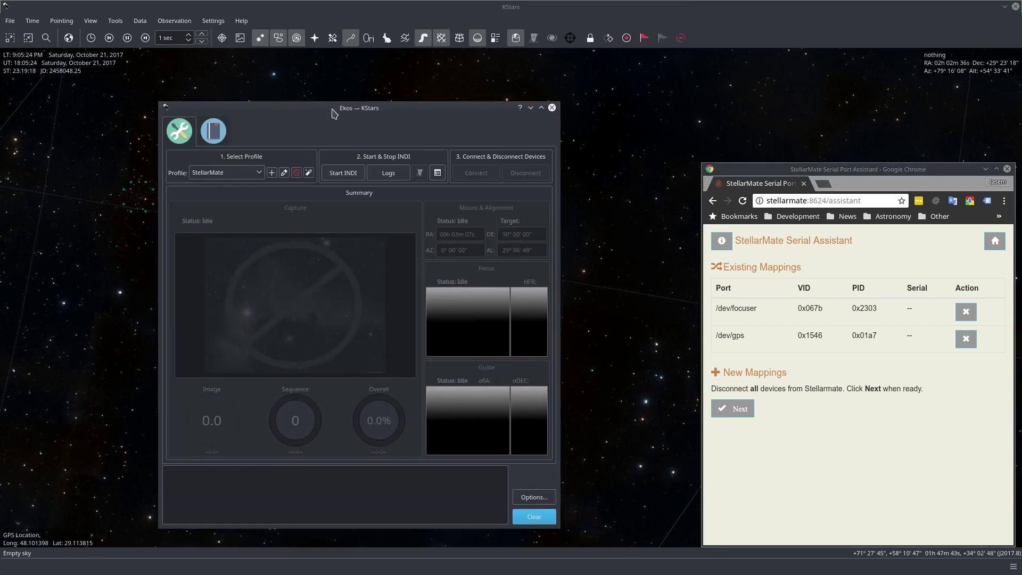
pyautogui.click(345, 174)
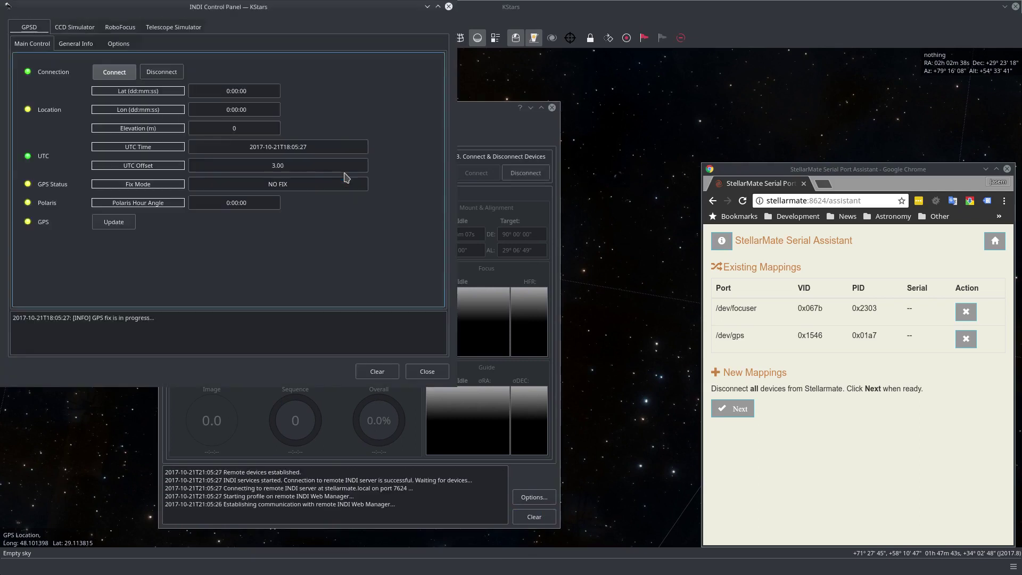
pyautogui.click(117, 29)
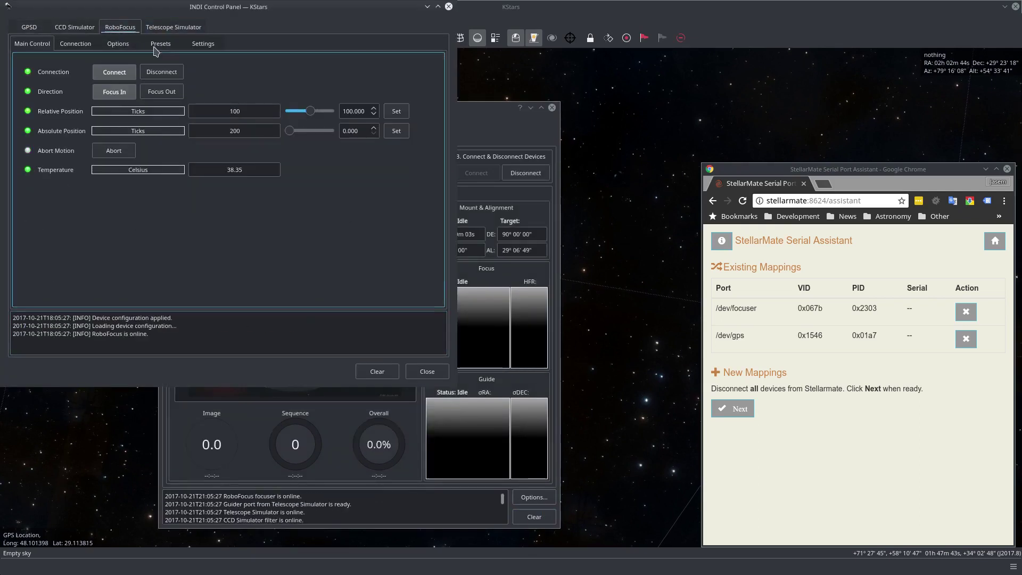
pyautogui.click(75, 43)
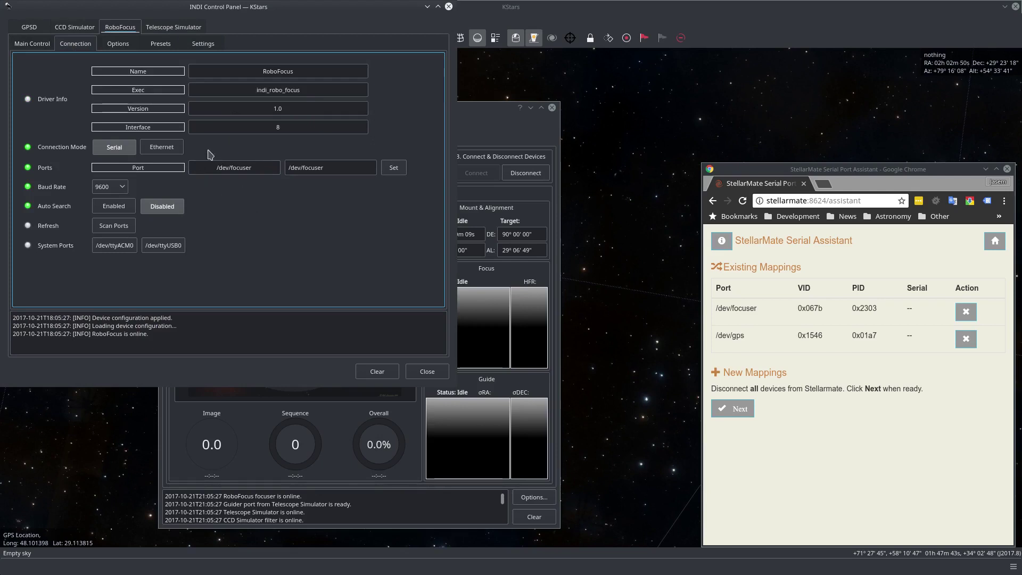
pyautogui.click(33, 46)
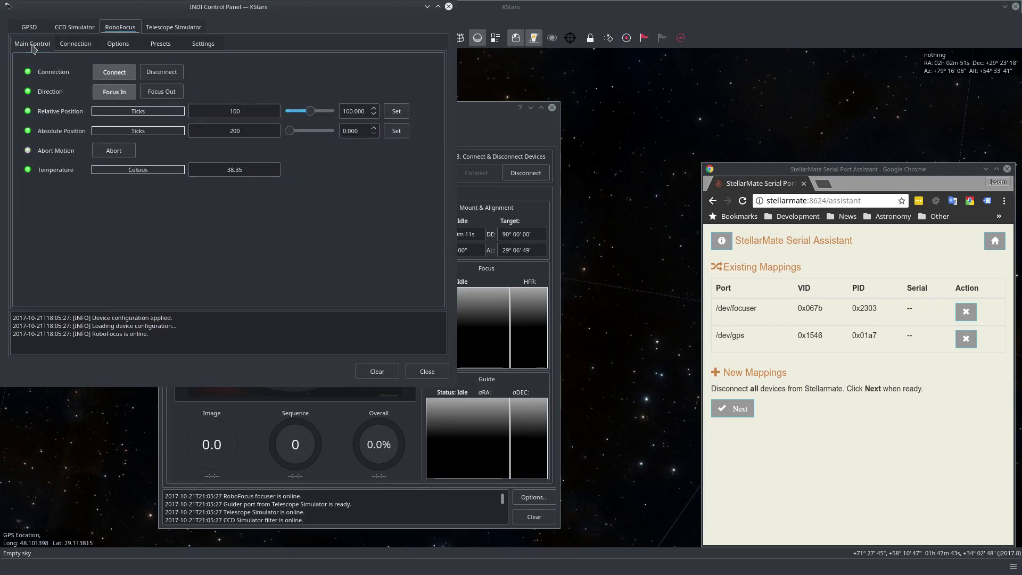